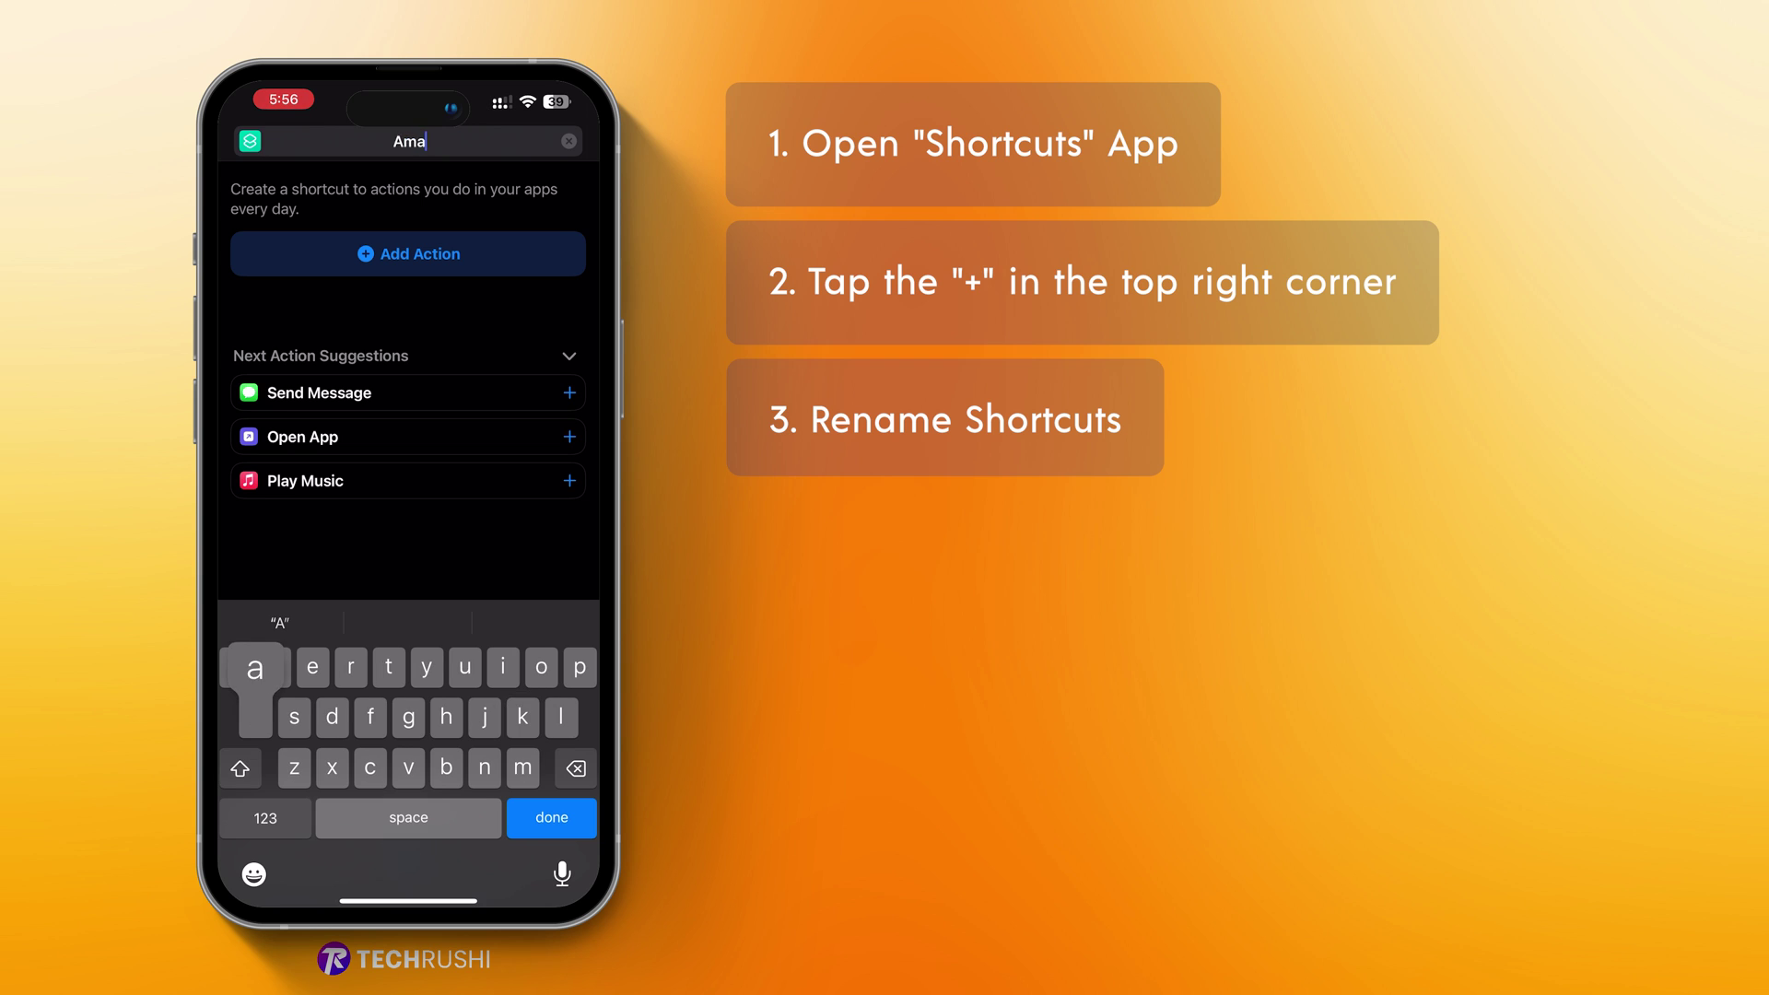
Step: Build a new shortcut with an Open App action that launches Amazon
click(266, 816)
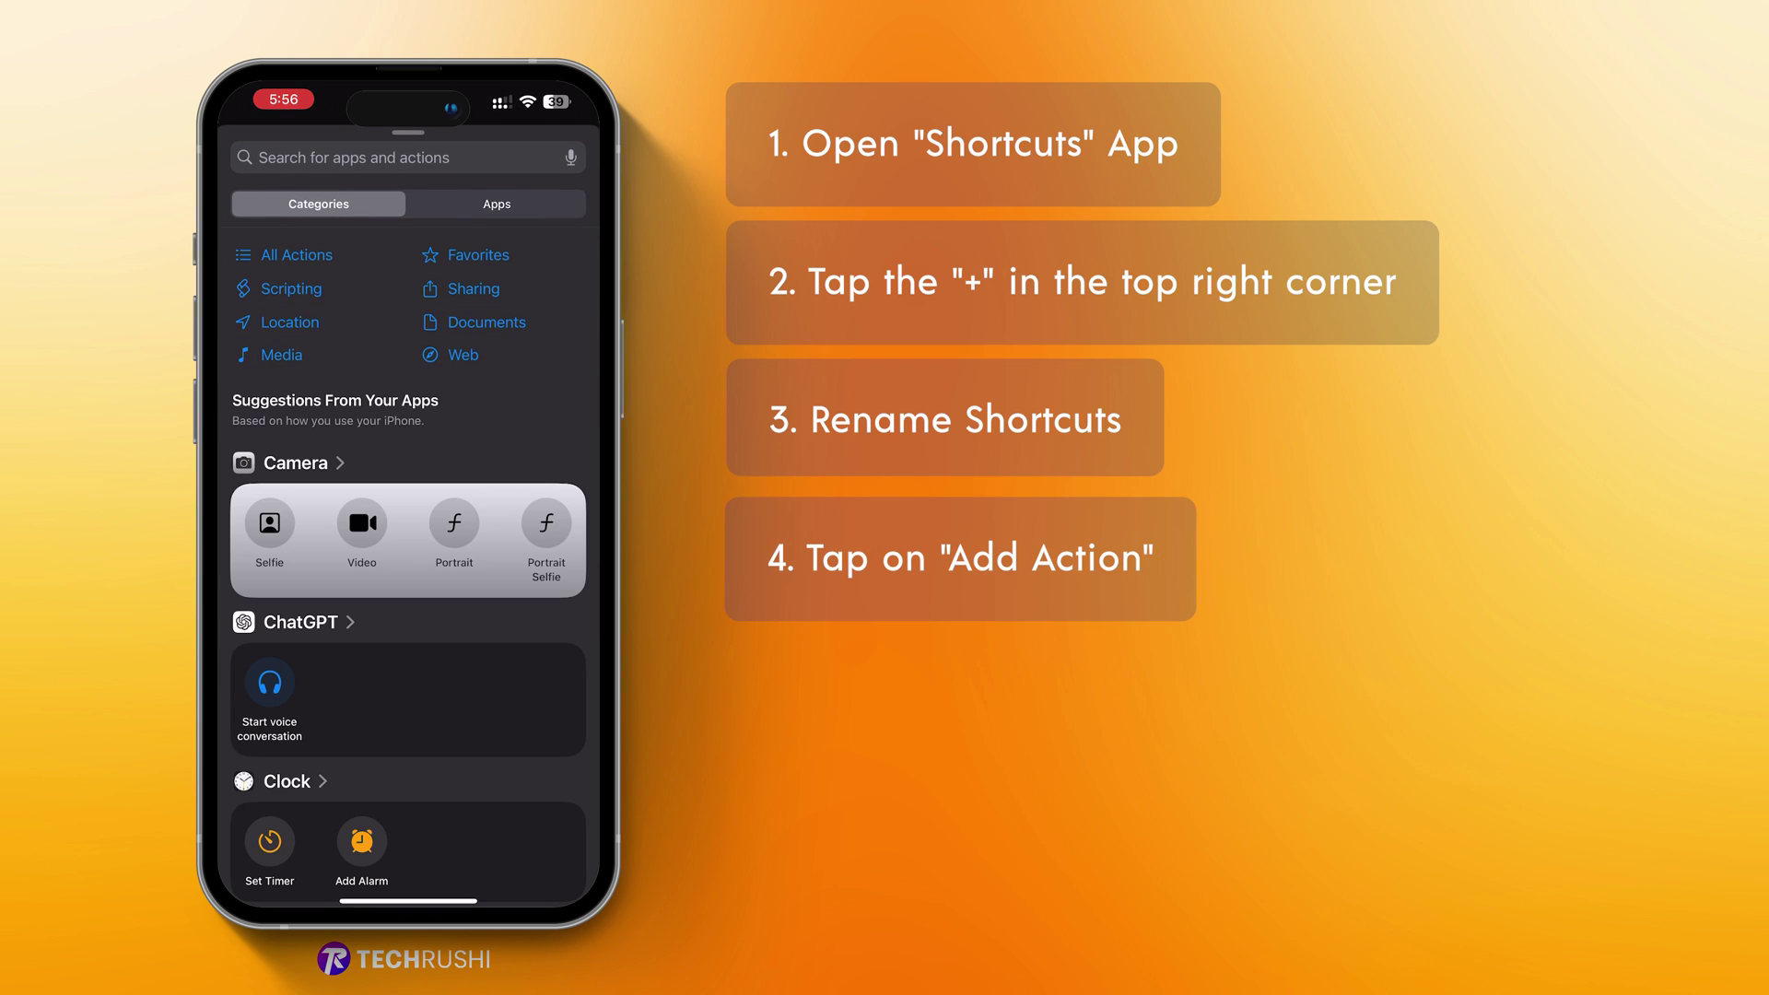
click(359, 156)
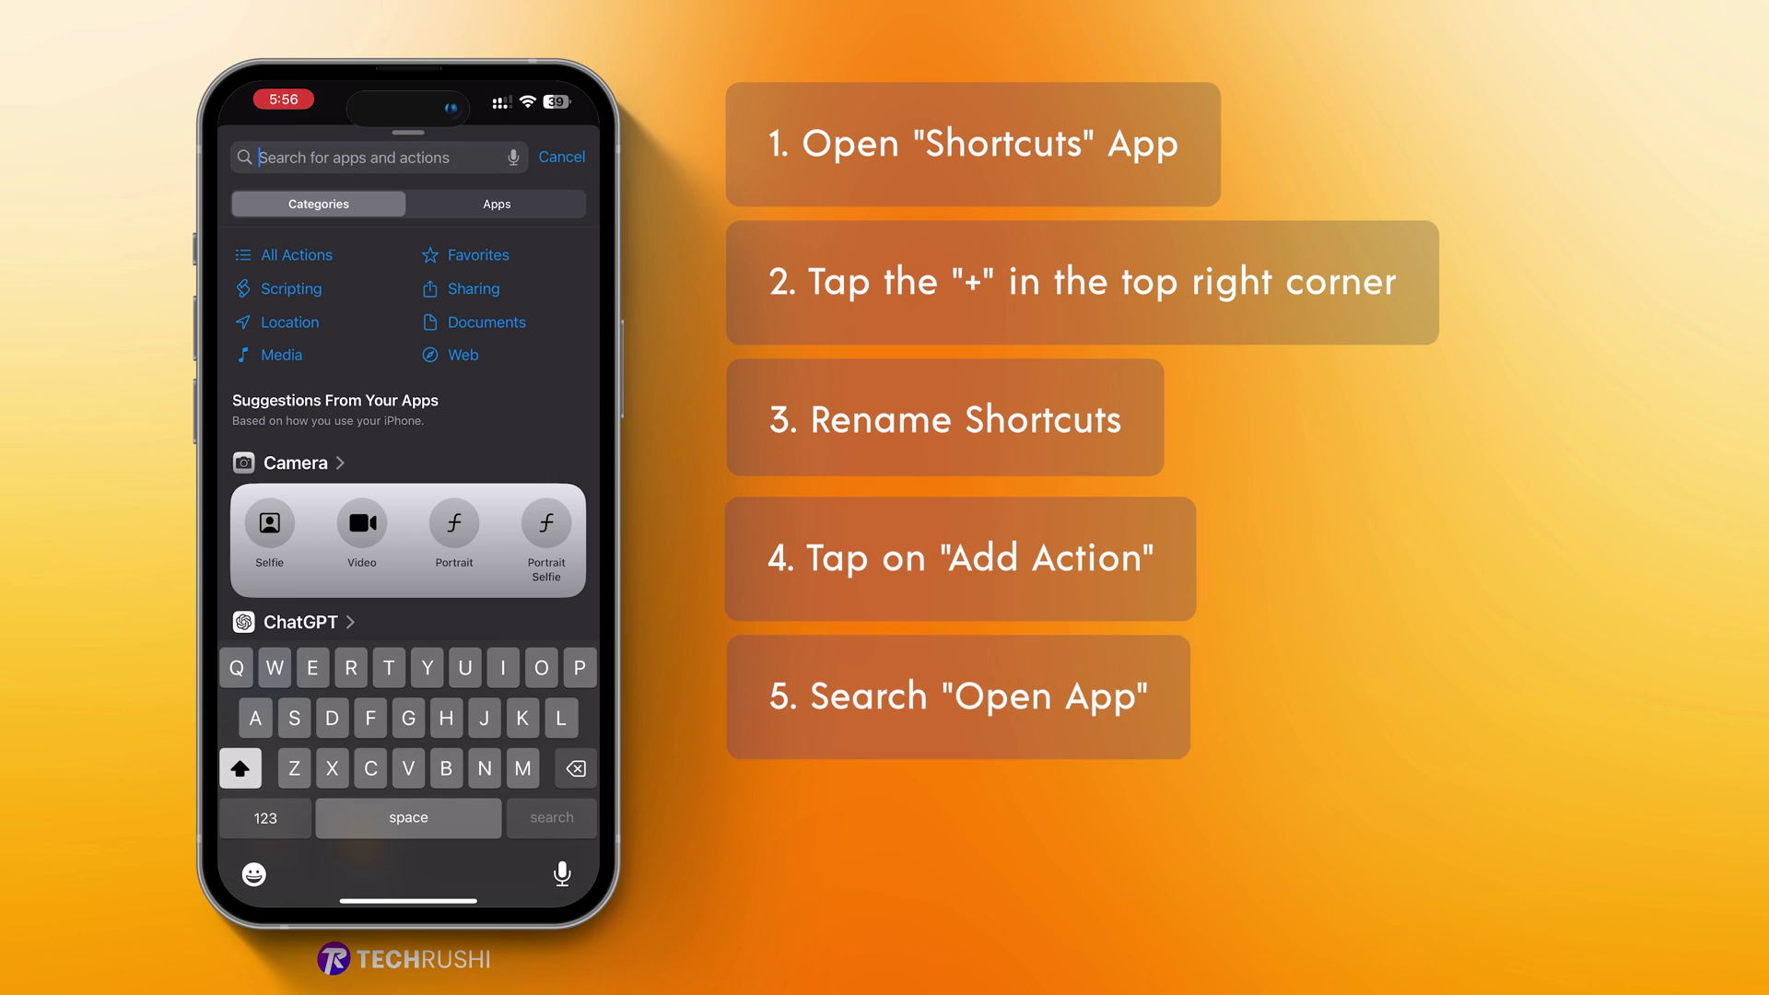
text(Open app)
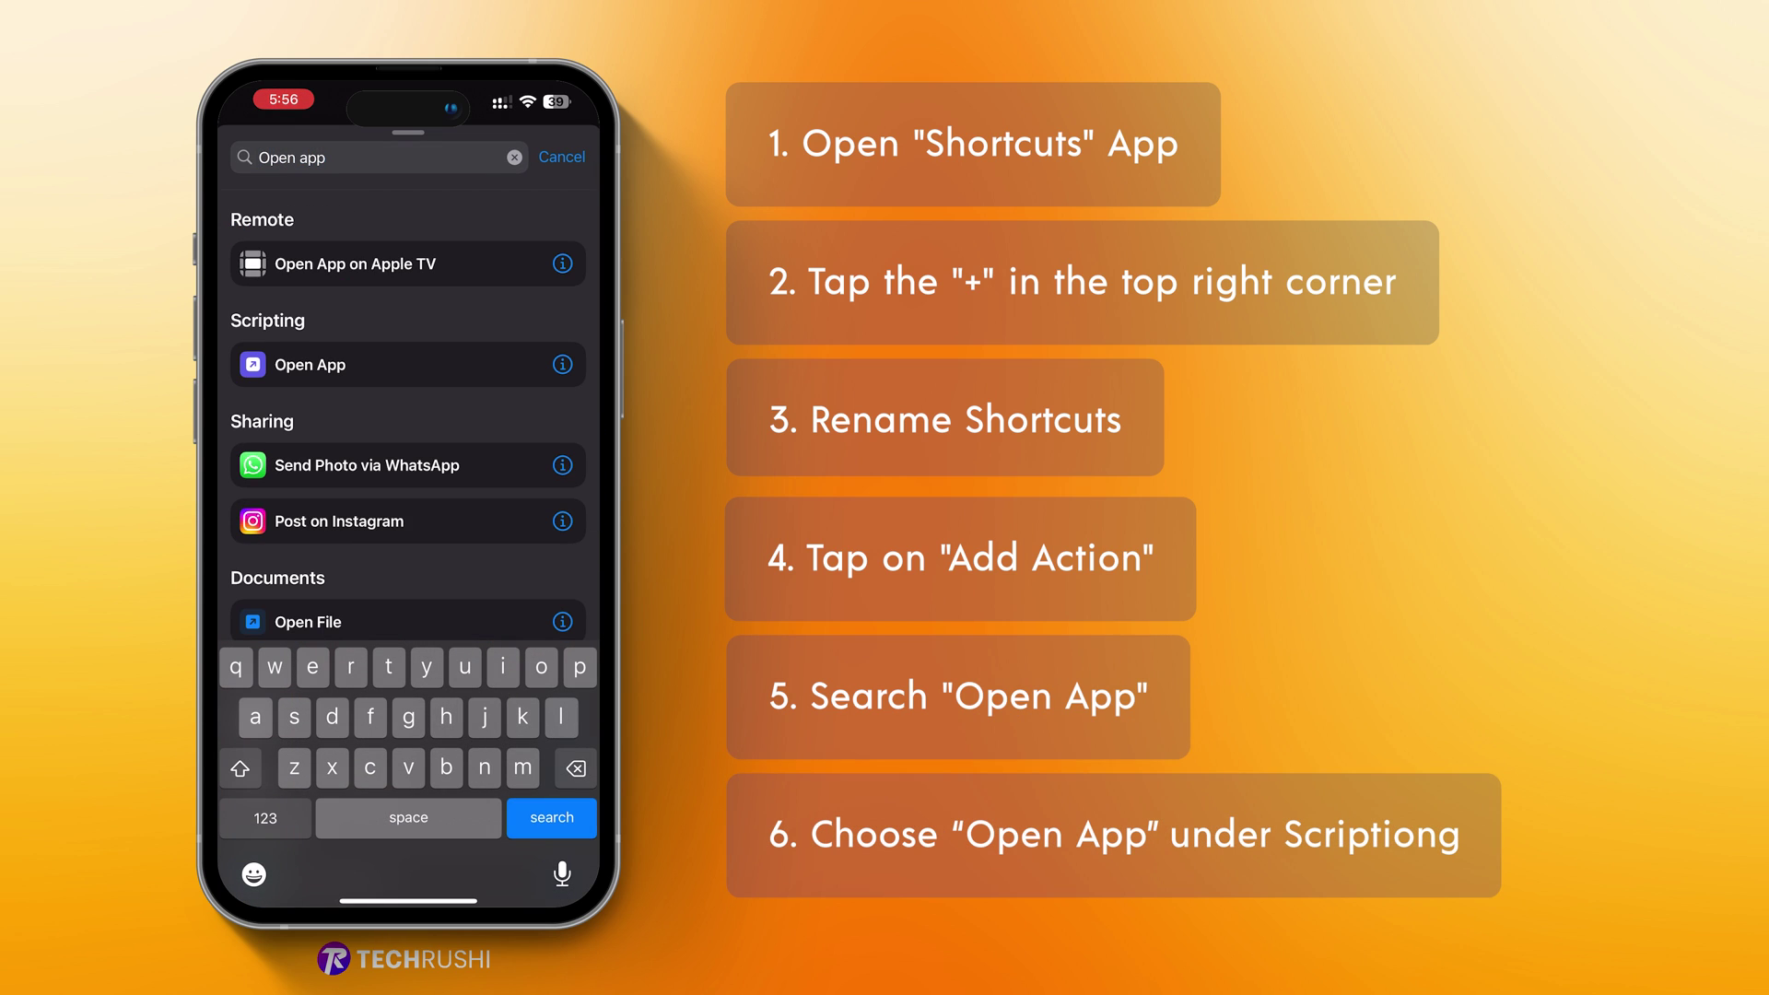
click(309, 364)
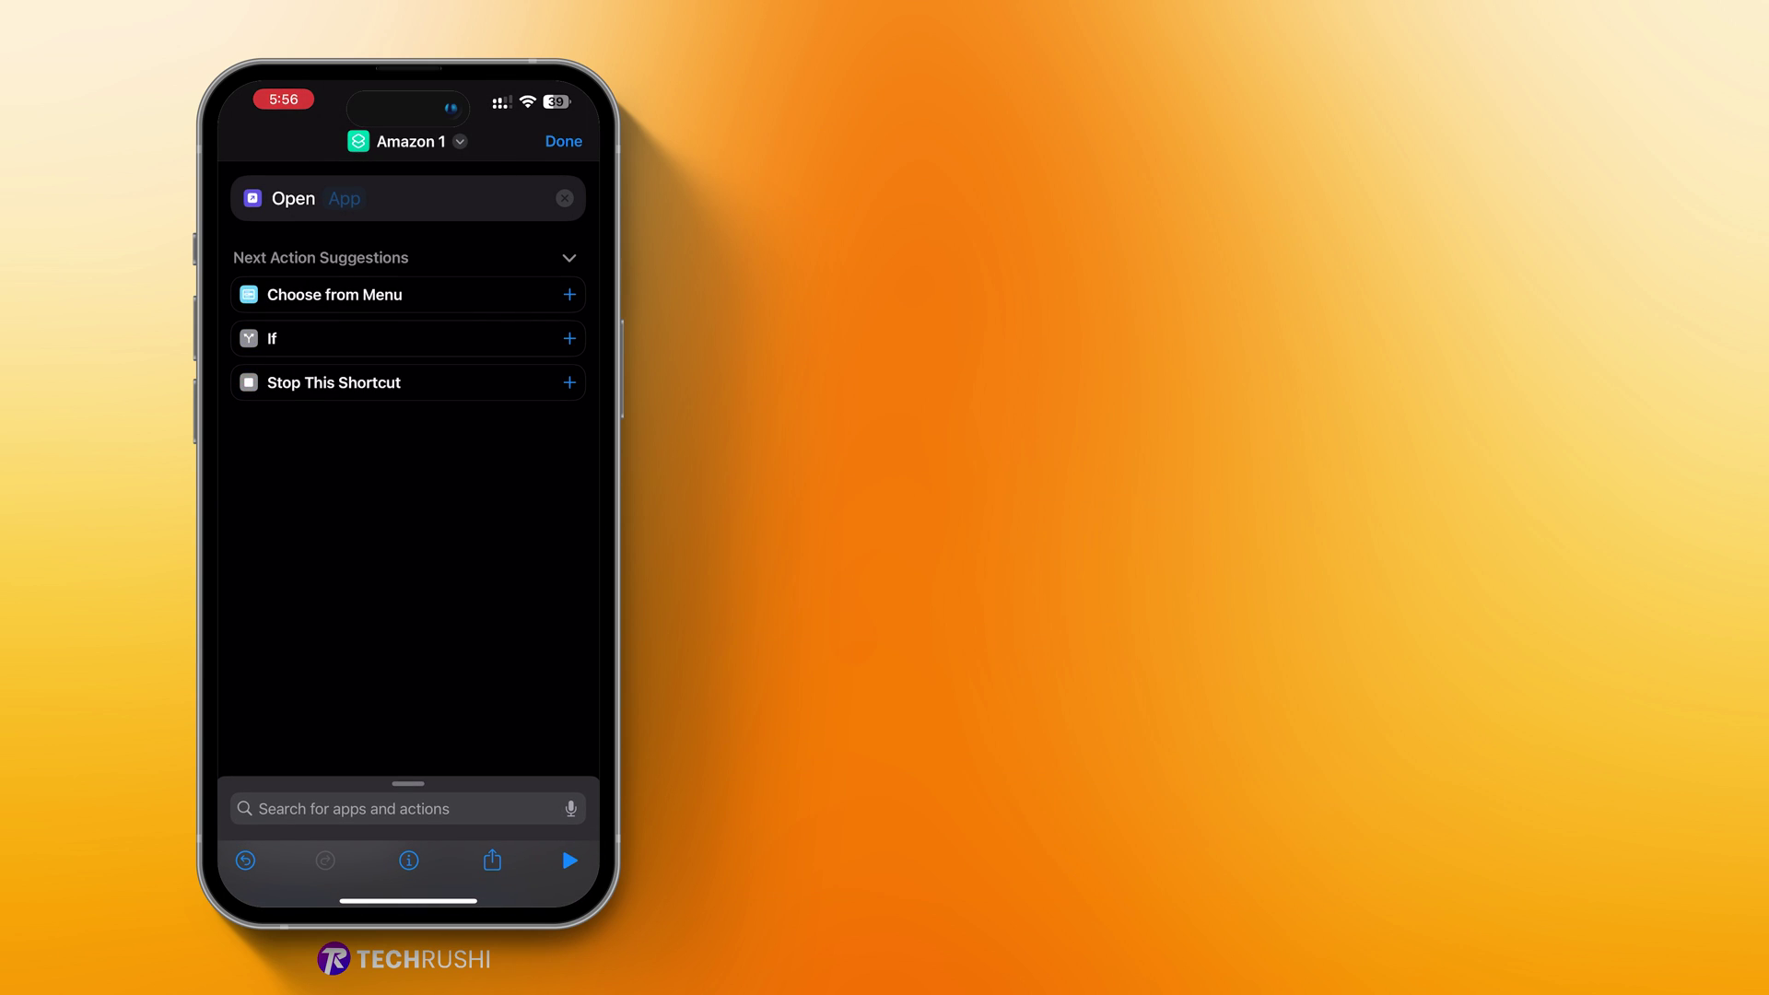
click(344, 198)
click(296, 305)
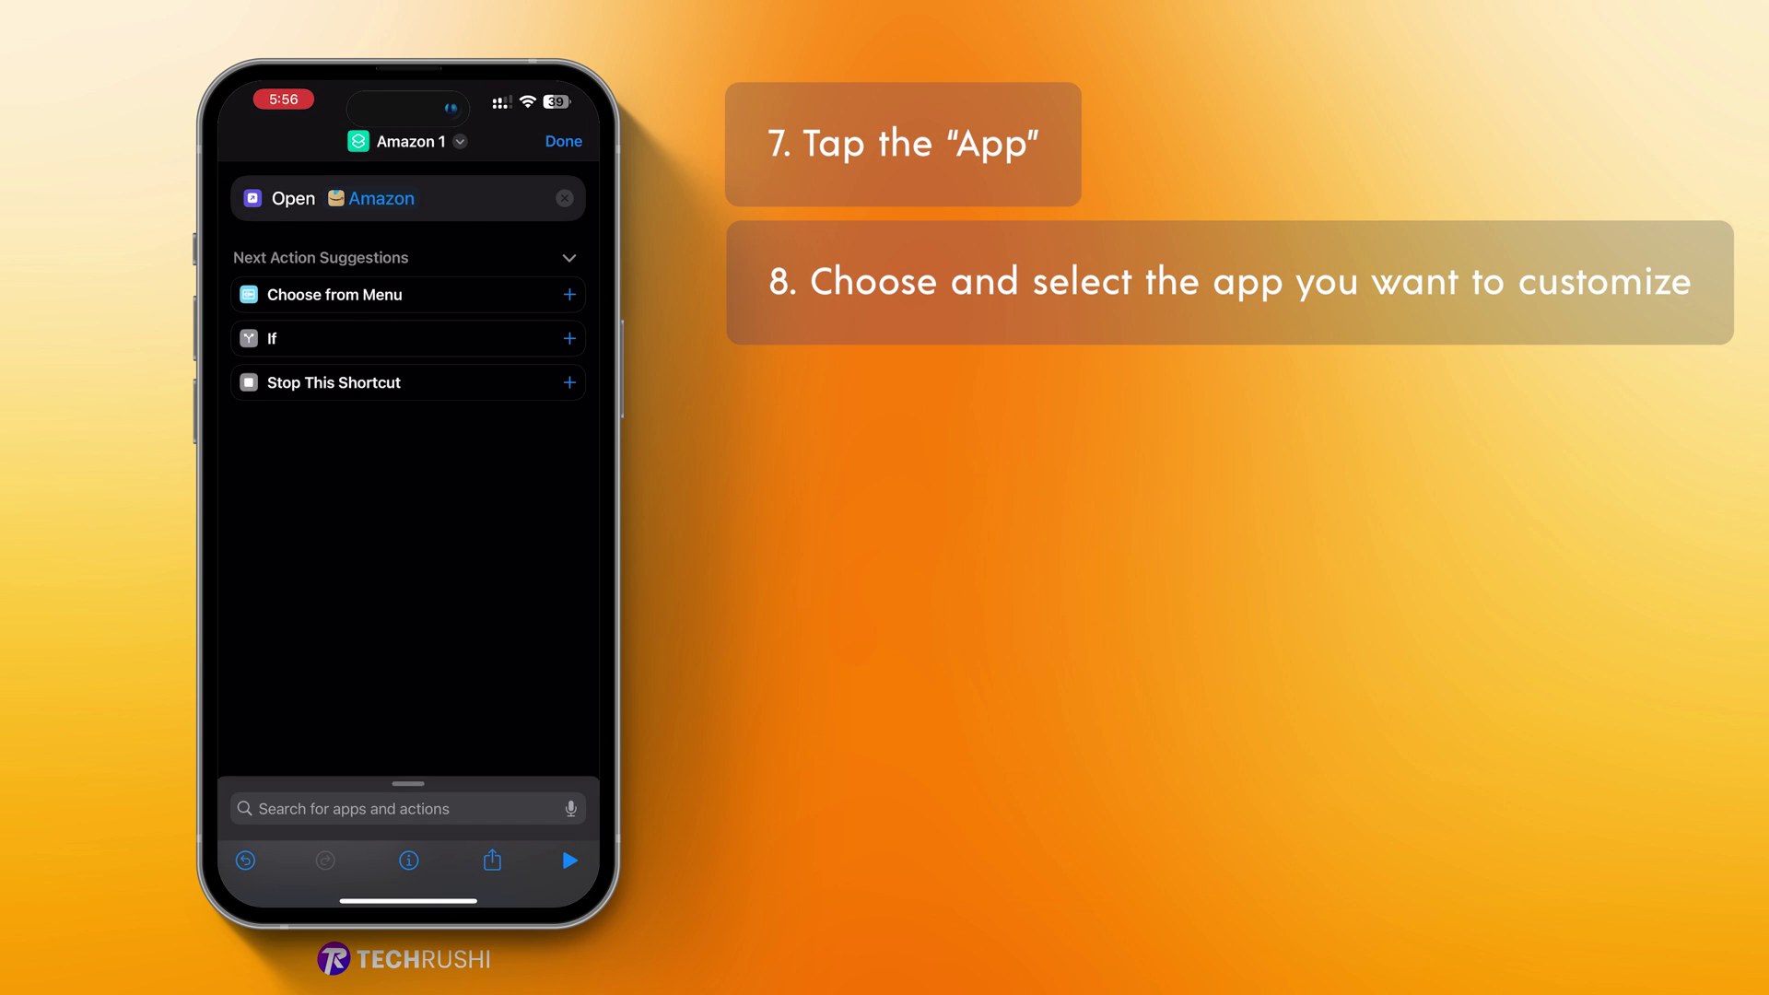
Step: Add the shortcut to the home screen as 'Amazon' with the Amazon logo image icon
click(409, 860)
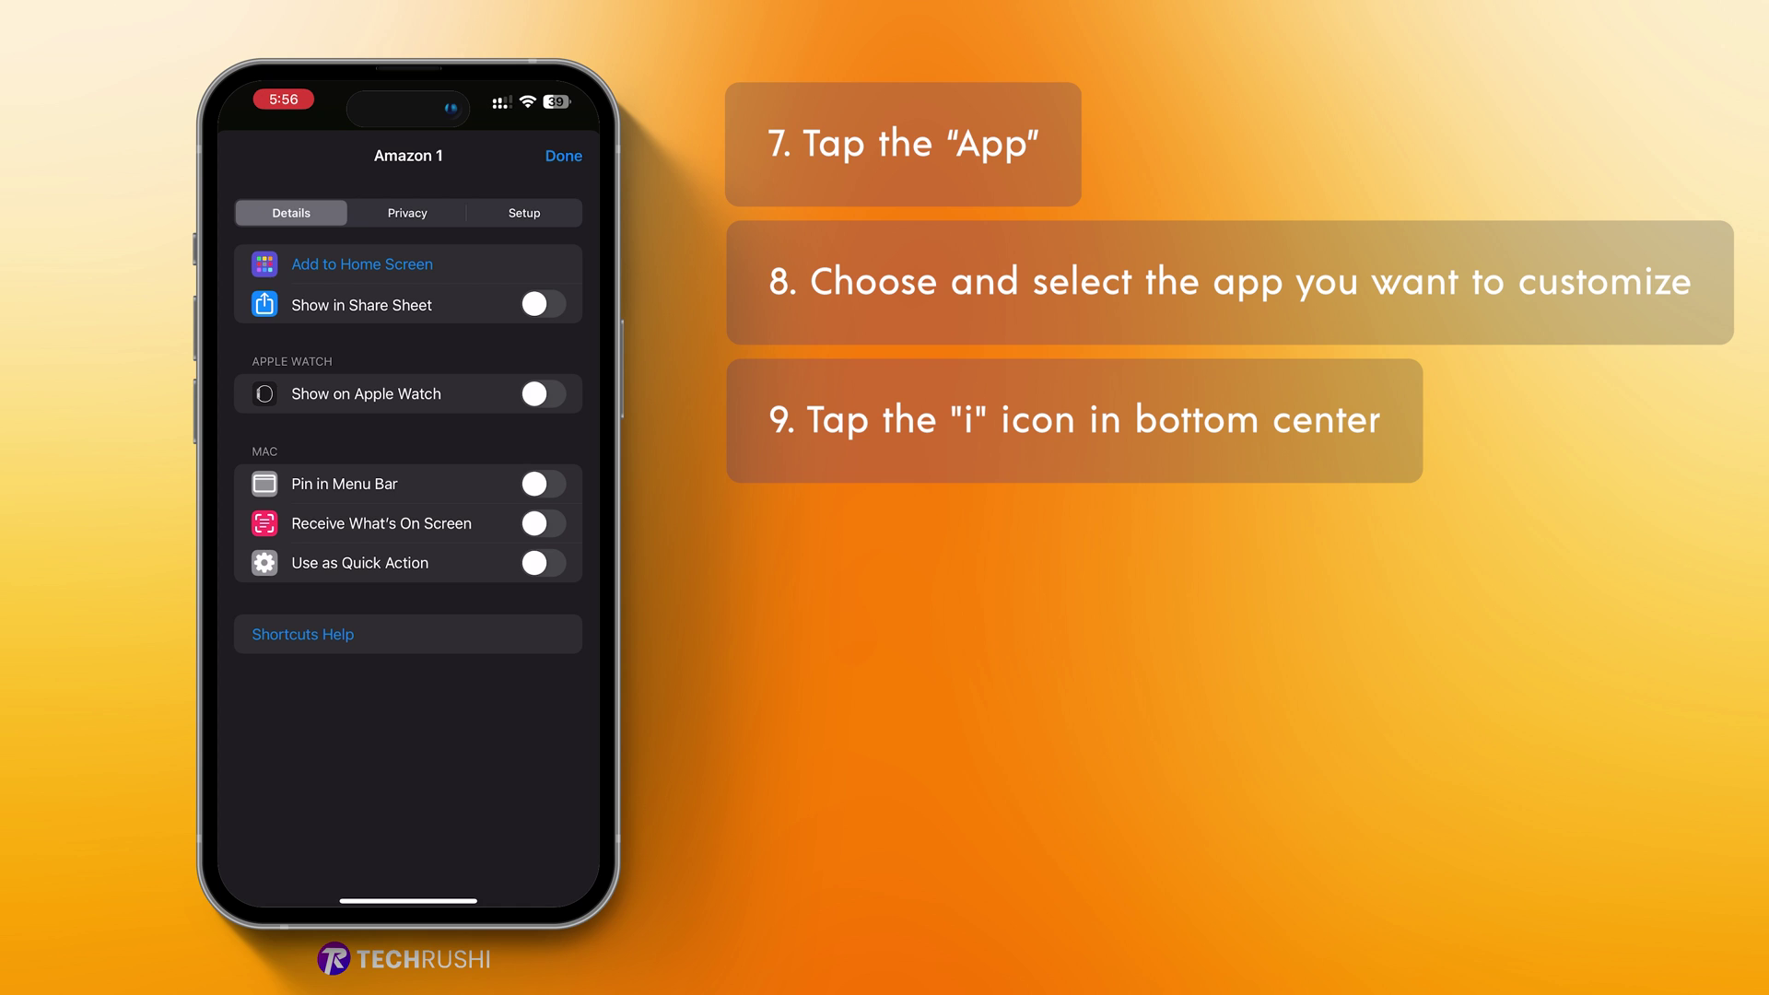
click(363, 264)
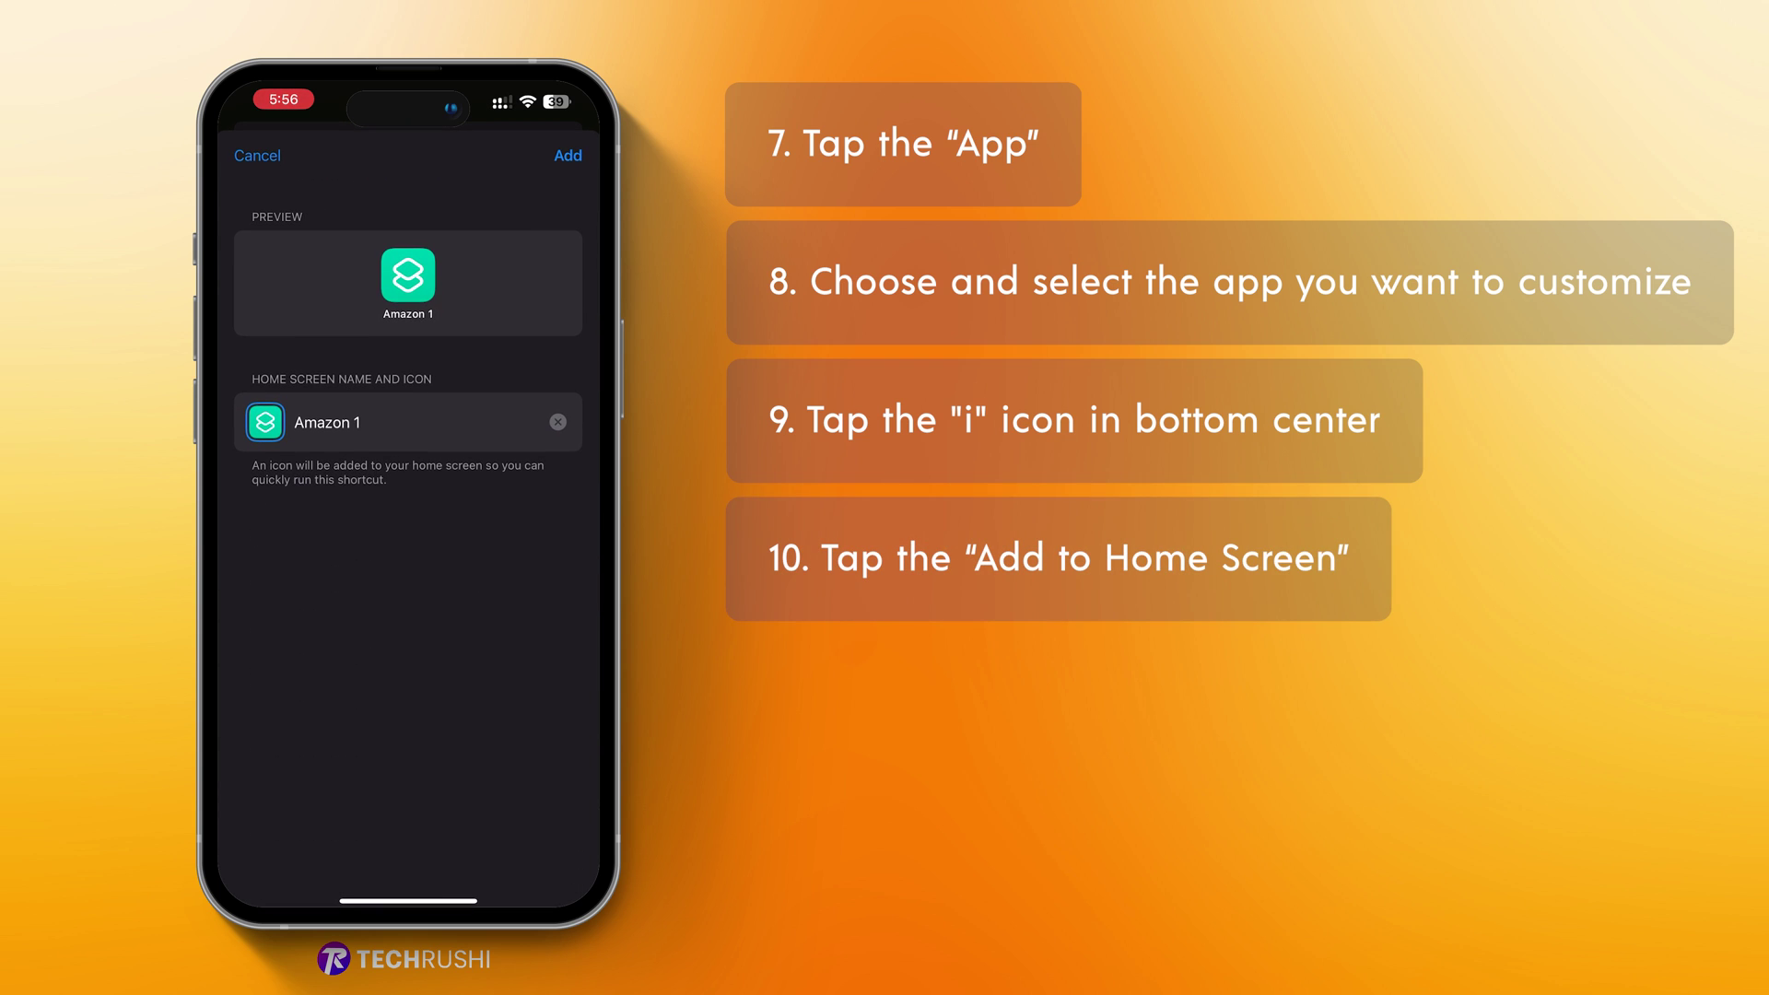
click(415, 421)
key(BackSpace)
key(BackSpace)
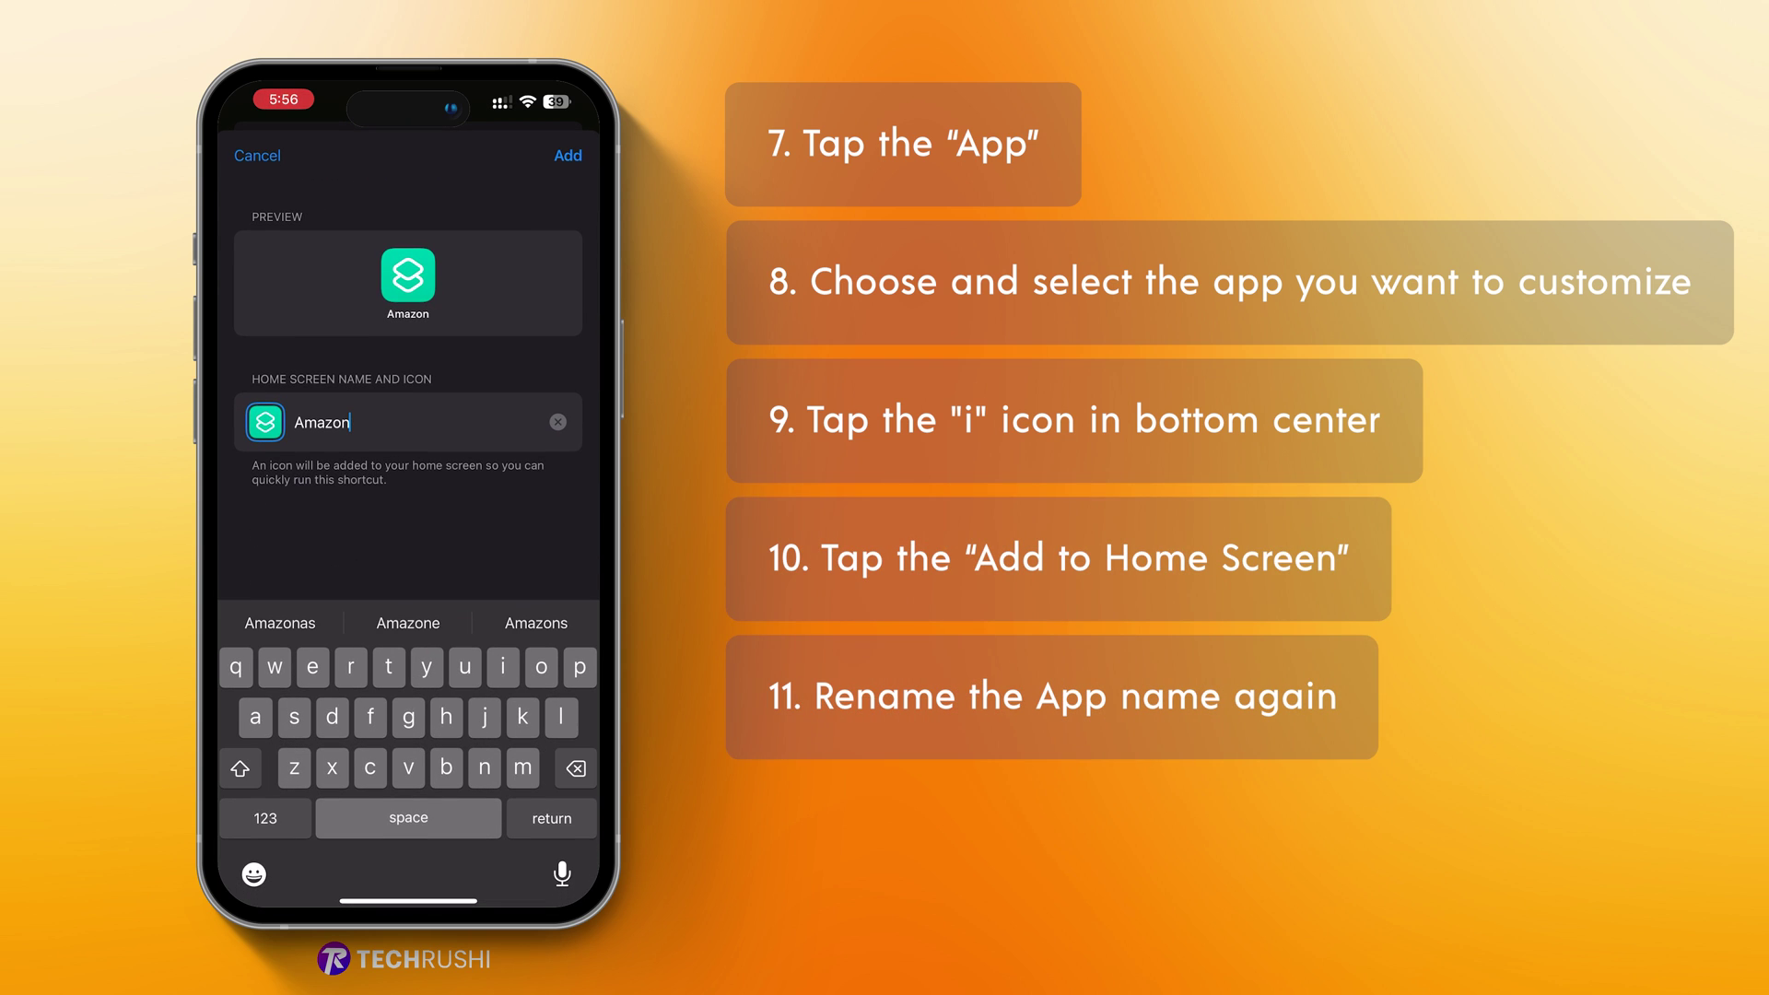
click(267, 422)
click(298, 542)
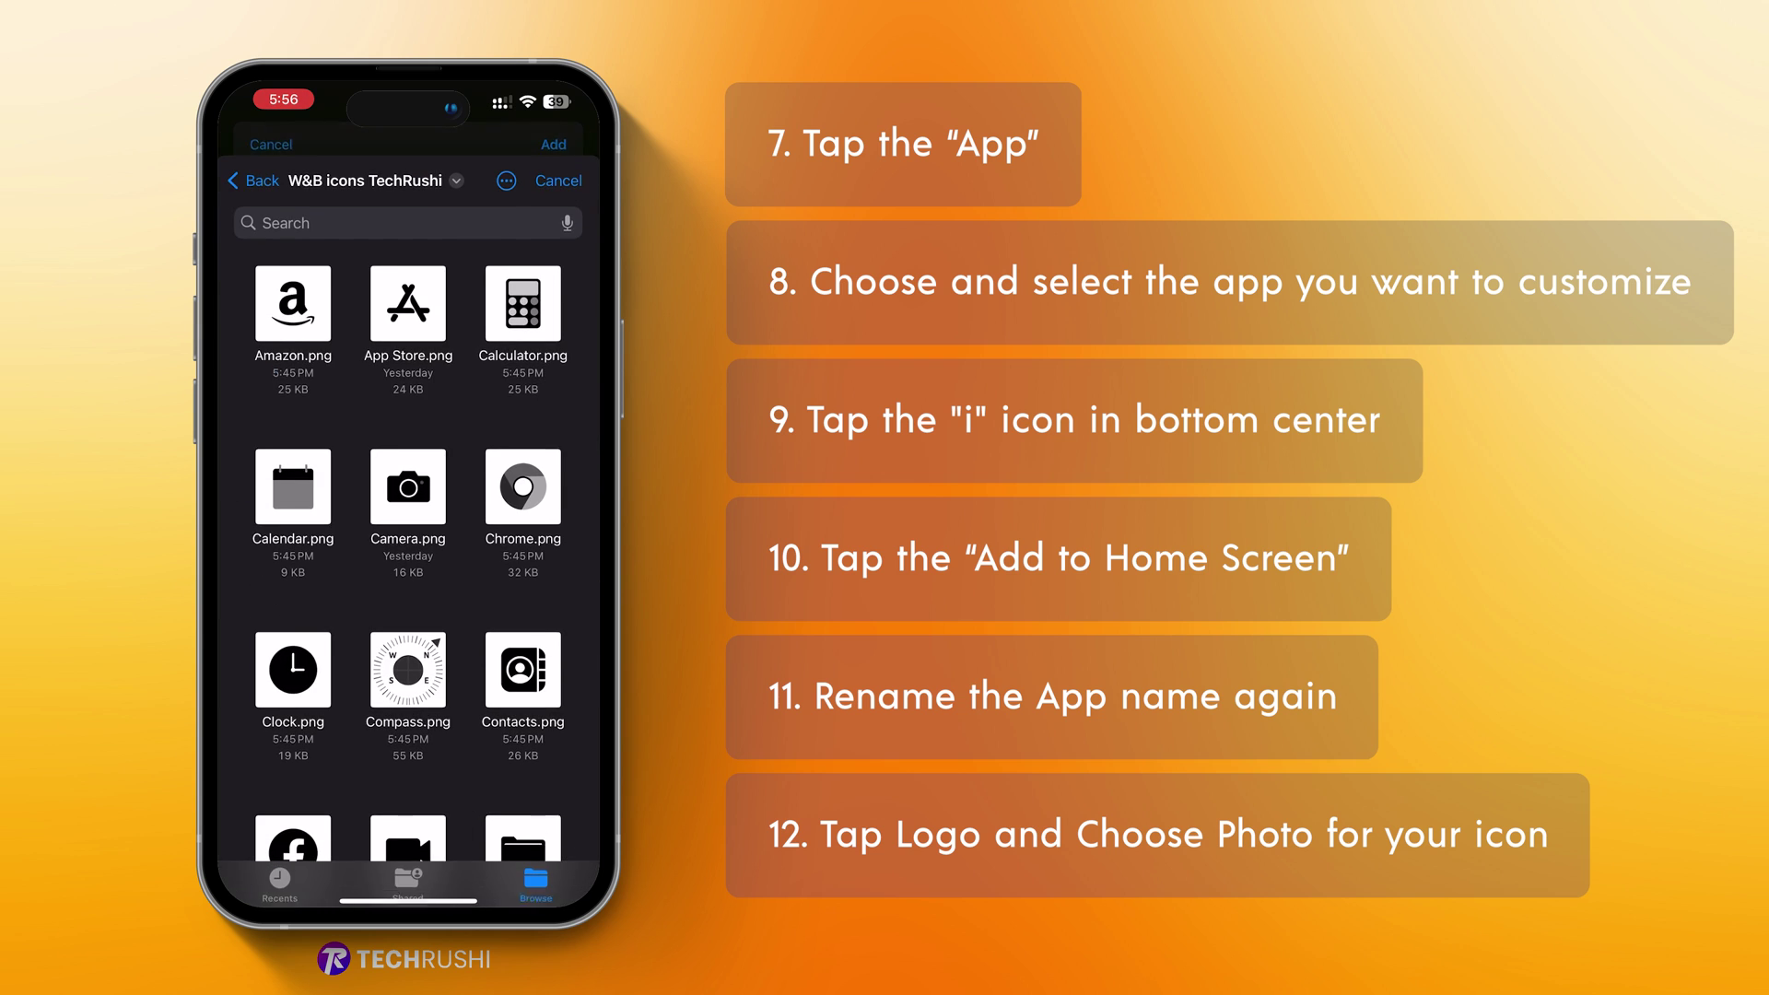
click(293, 278)
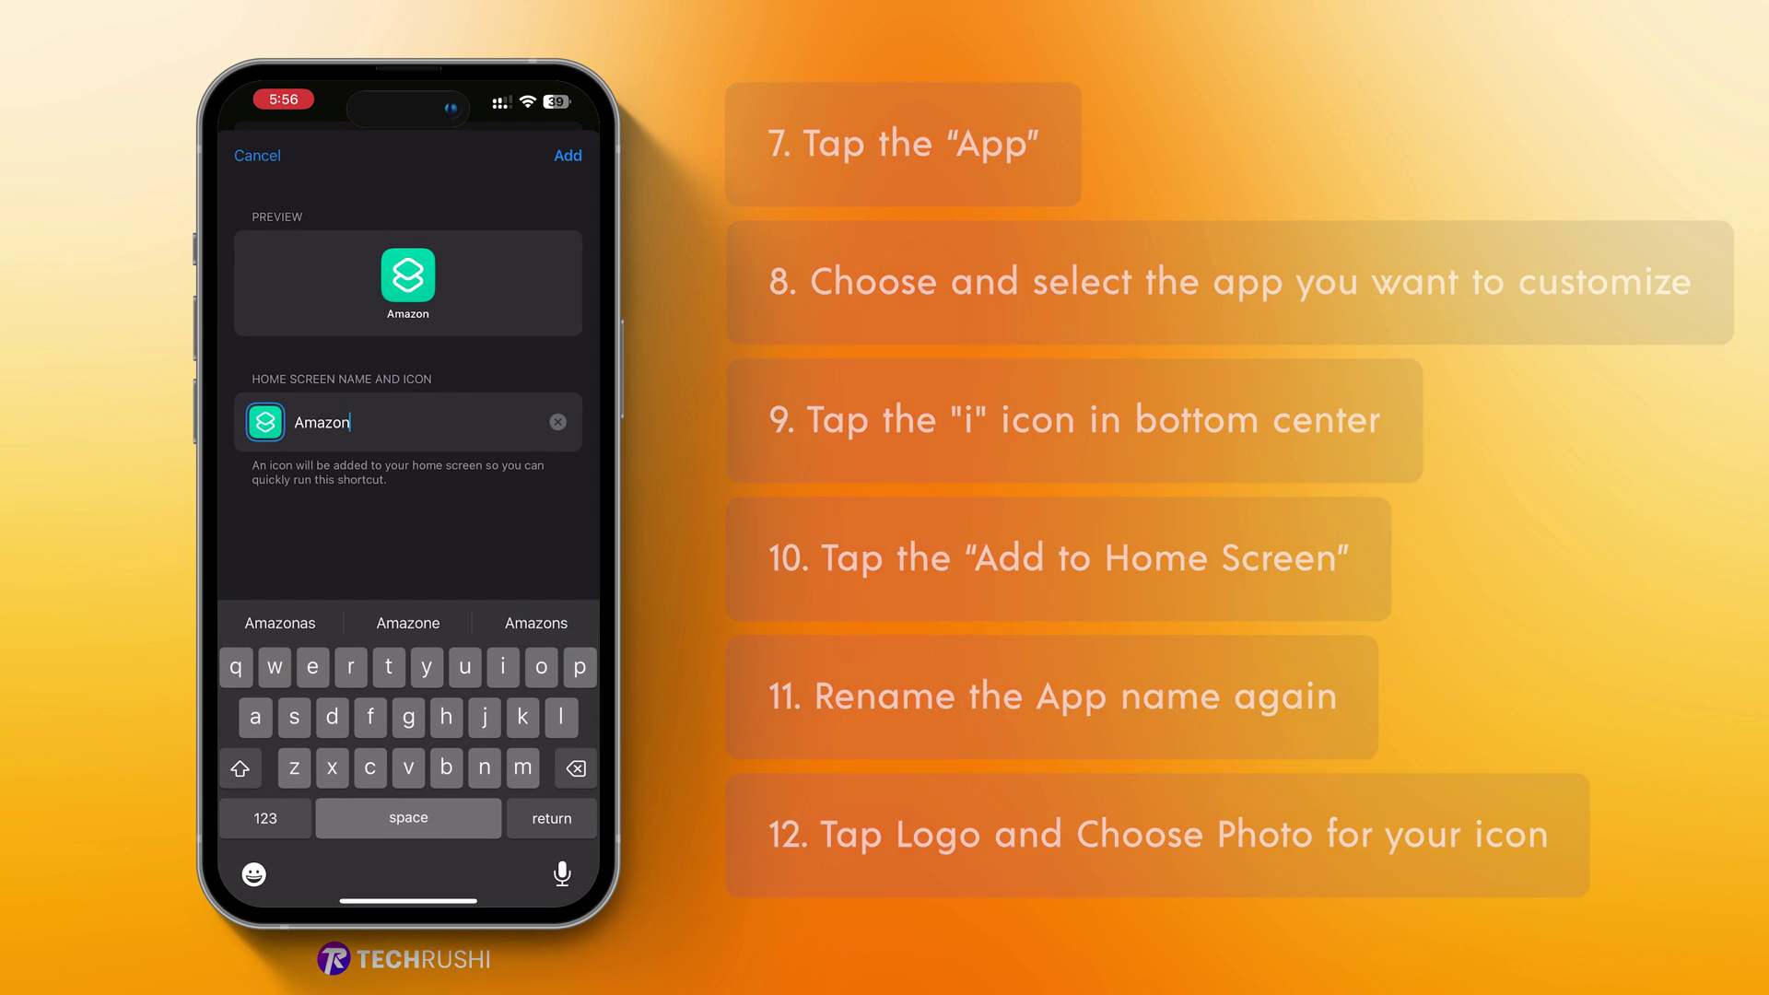
click(568, 156)
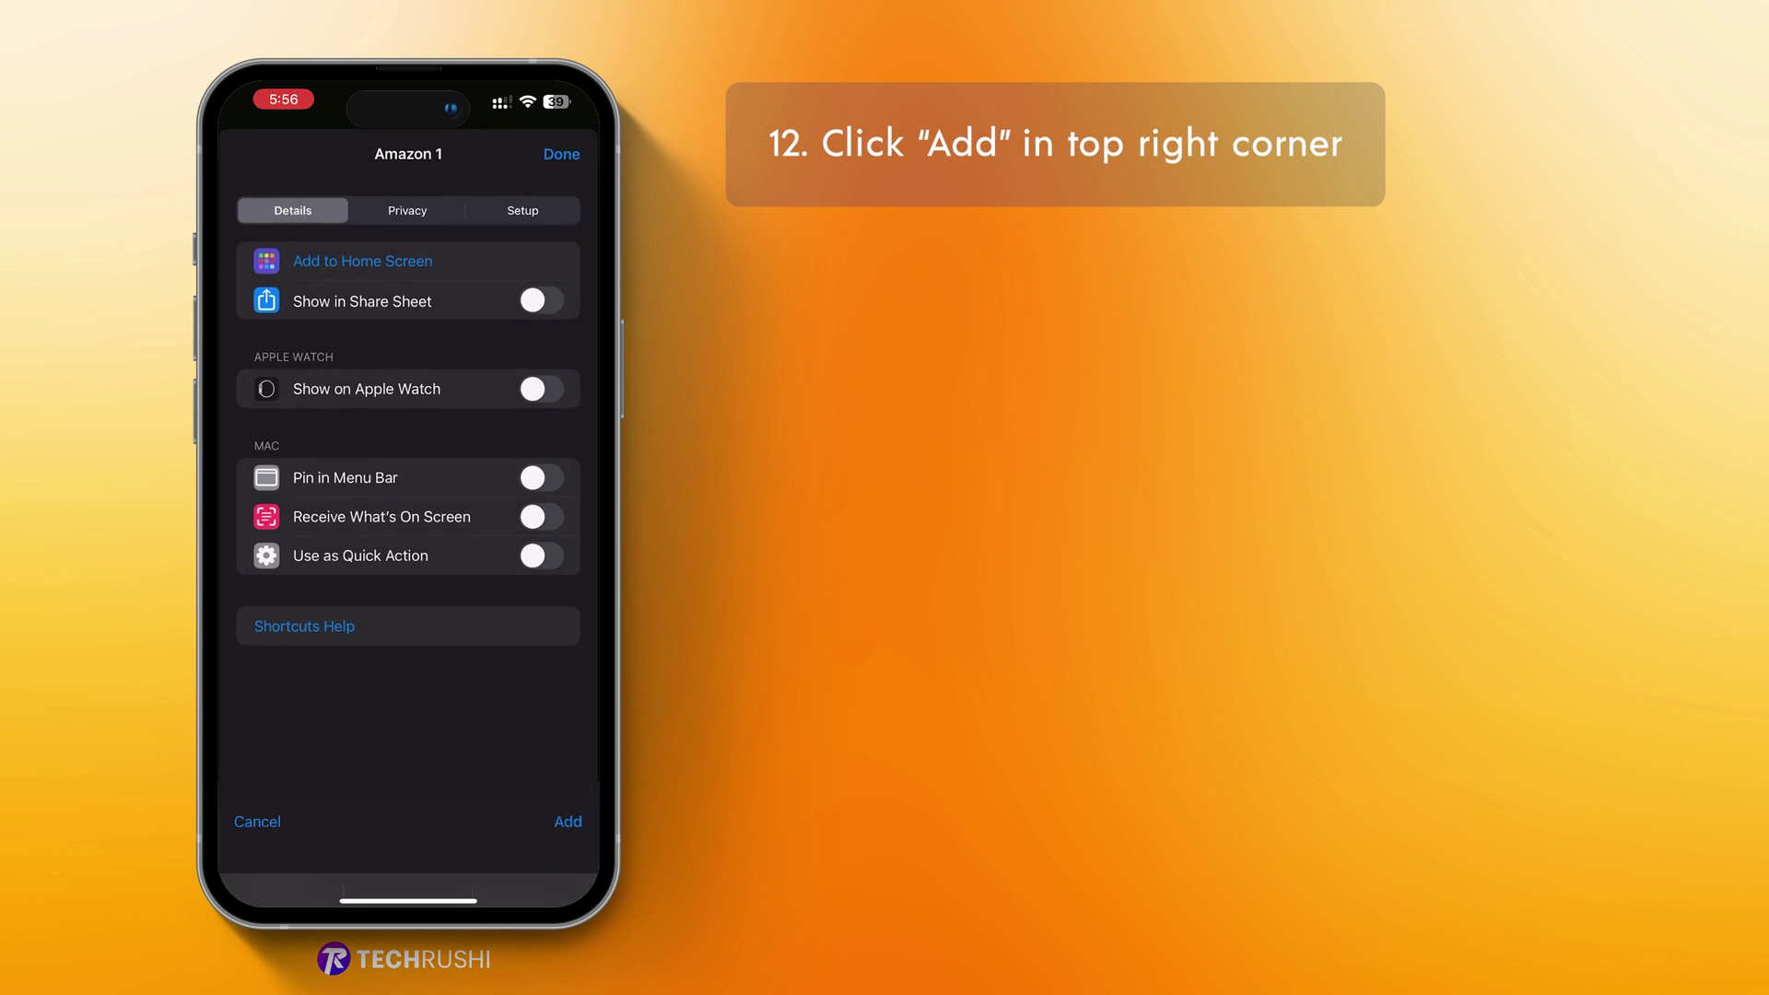
drag(407, 901, 408, 580)
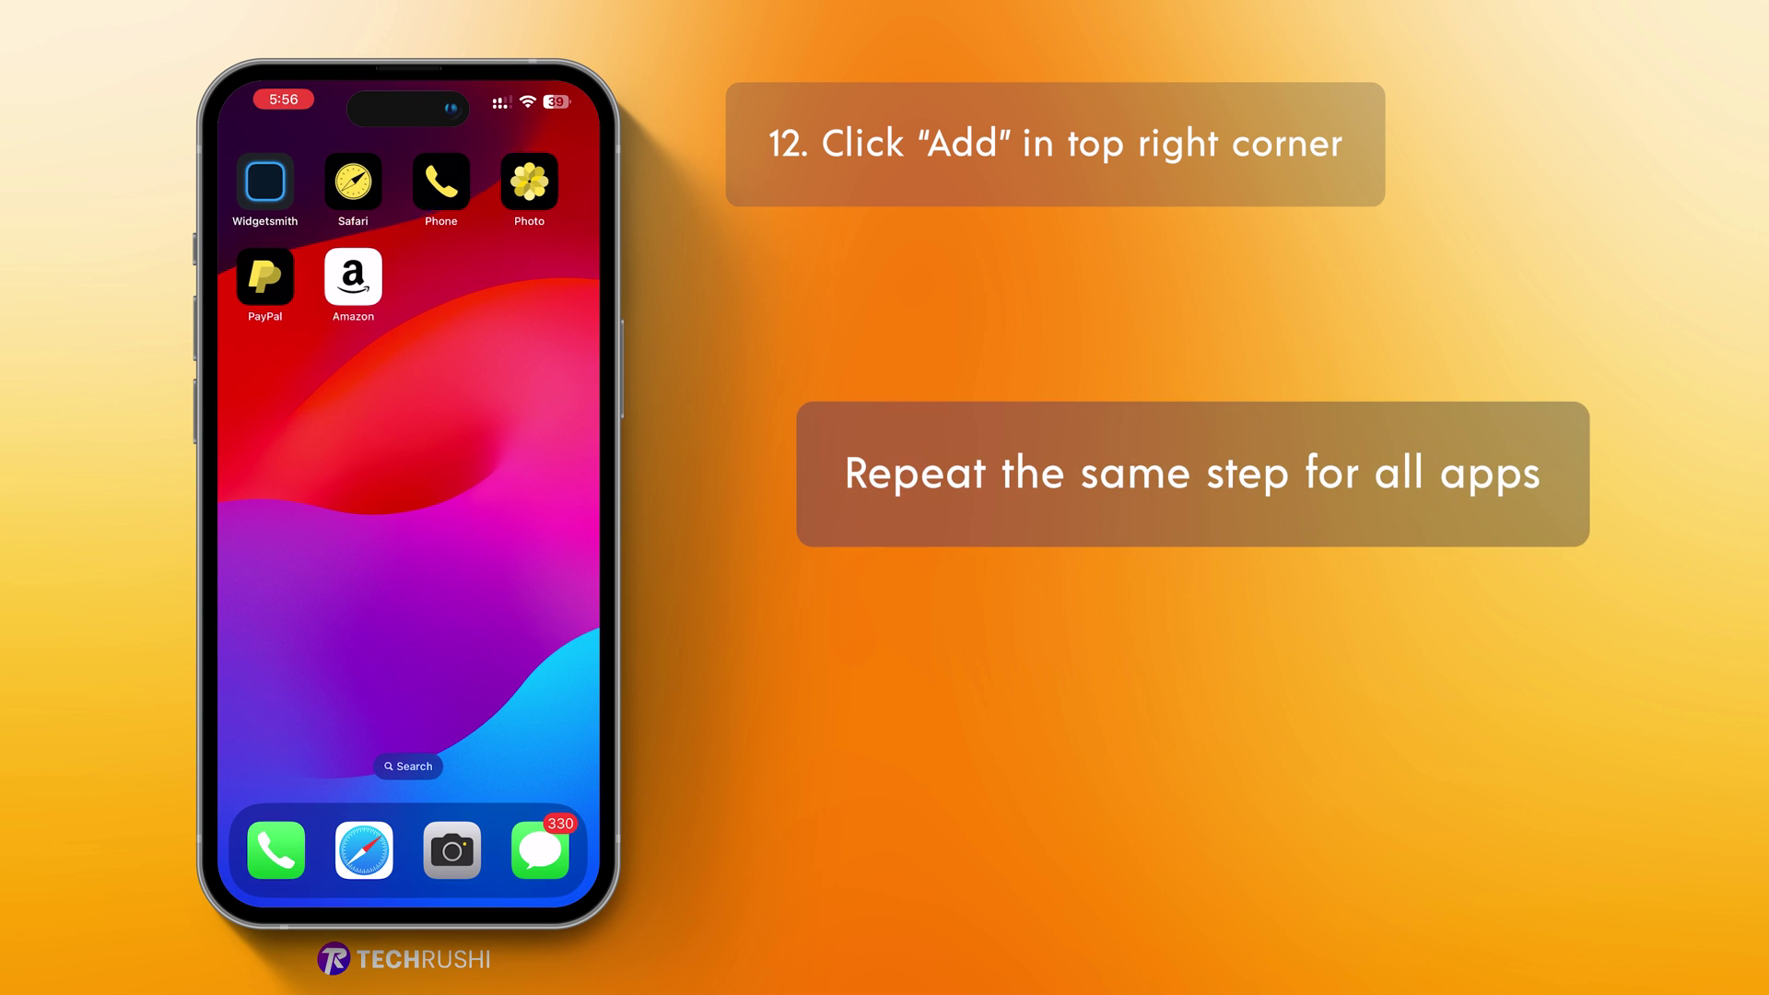
Step: Swipe across the home screen pages toward the App Library
drag(539, 553, 262, 552)
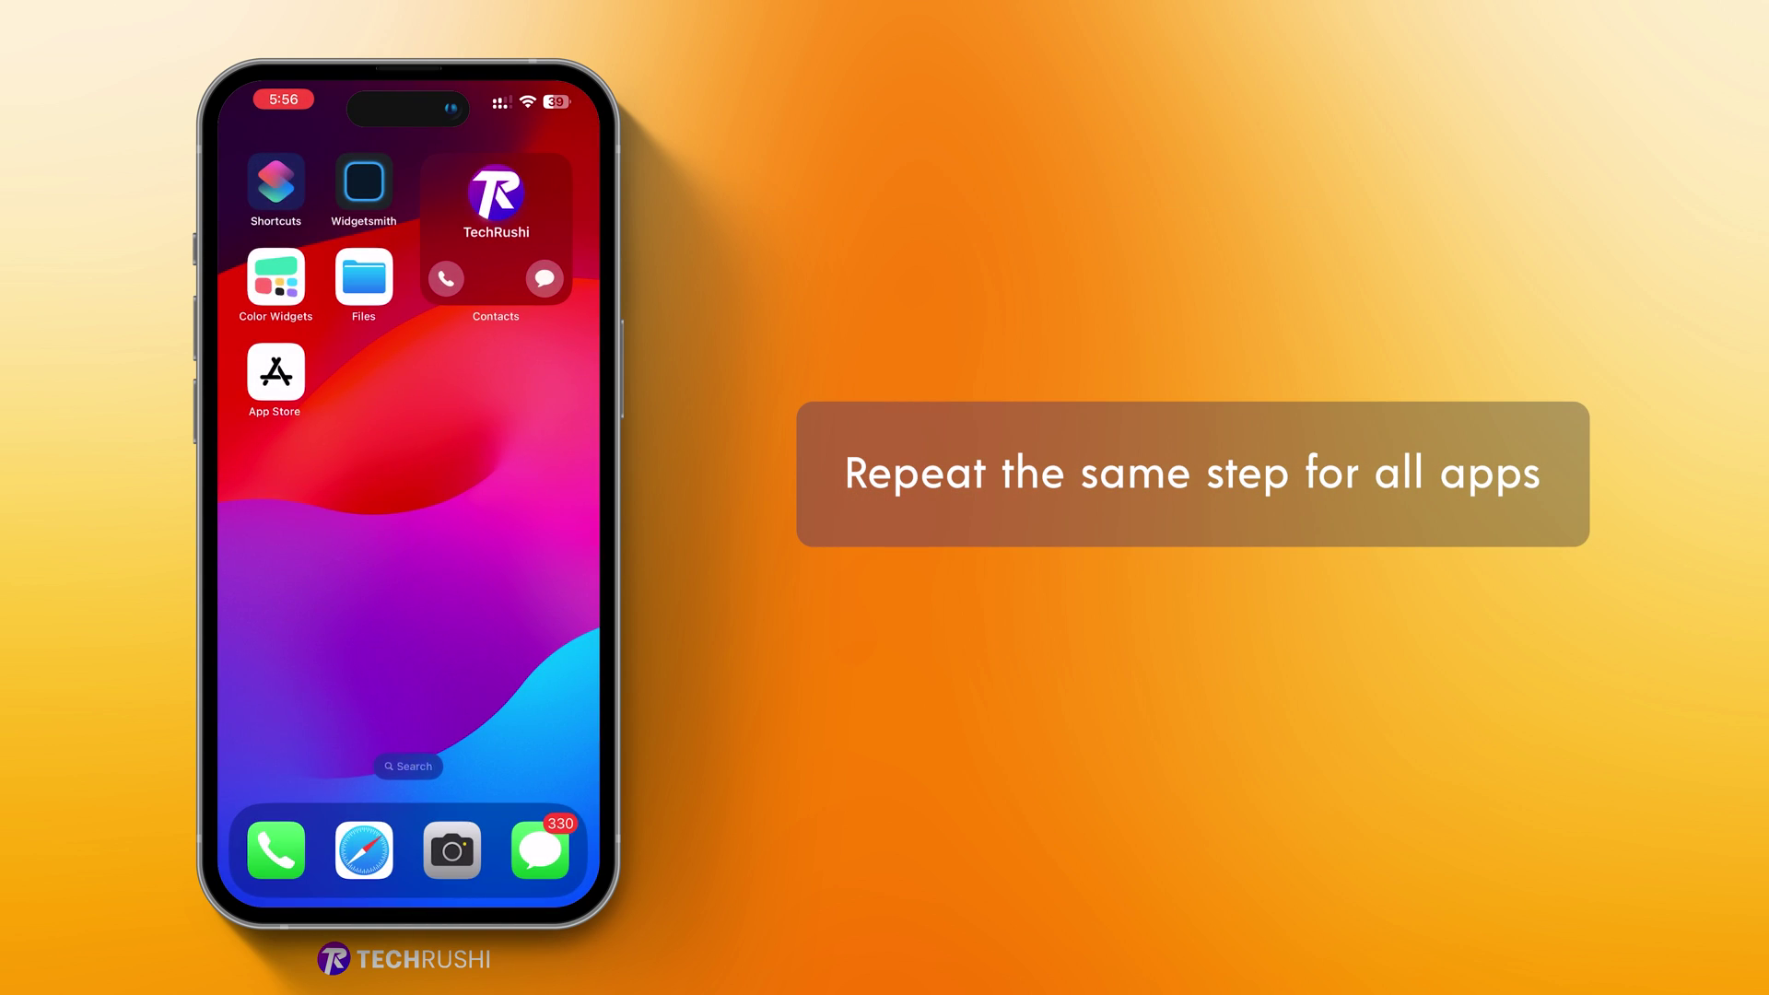